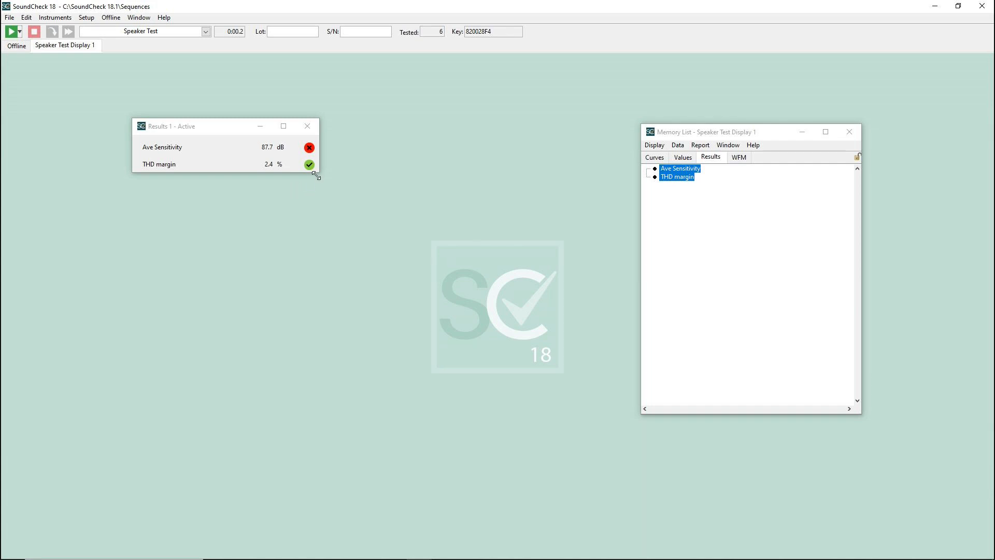
- Set the title of the results display to Pass or Fail in its preferences
drag(319, 172, 388, 234)
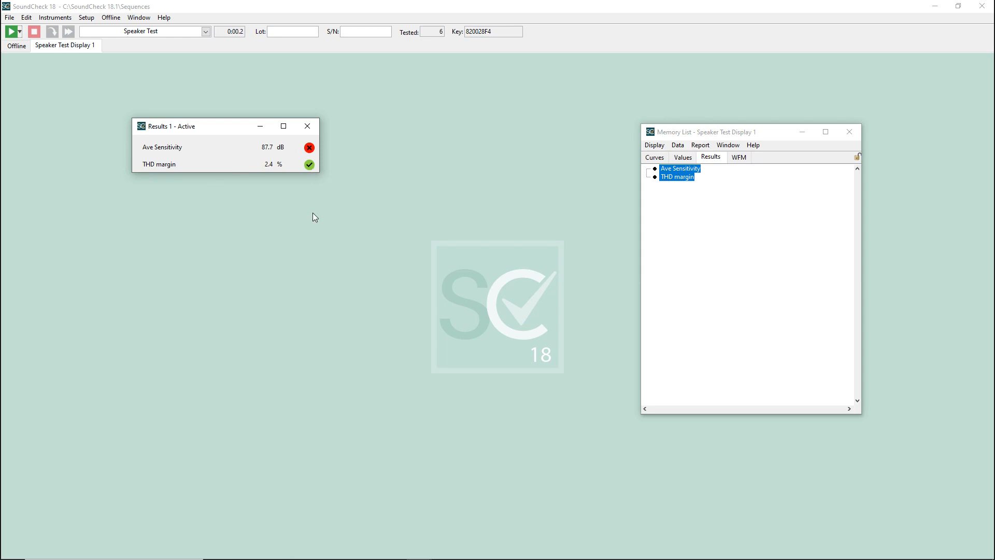
right_click(234, 150)
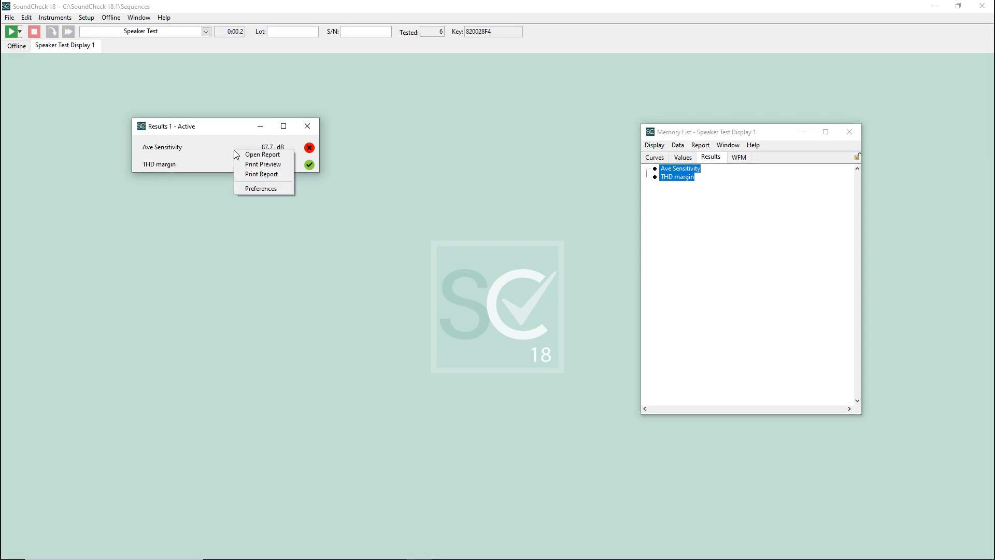
click(279, 195)
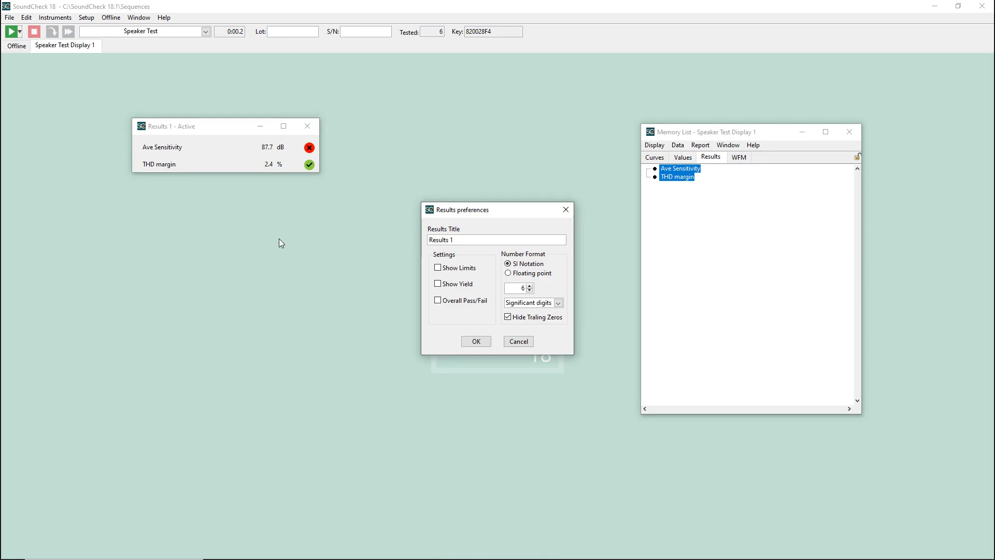
drag(480, 242, 395, 229)
text(Pass or Fail)
click(474, 344)
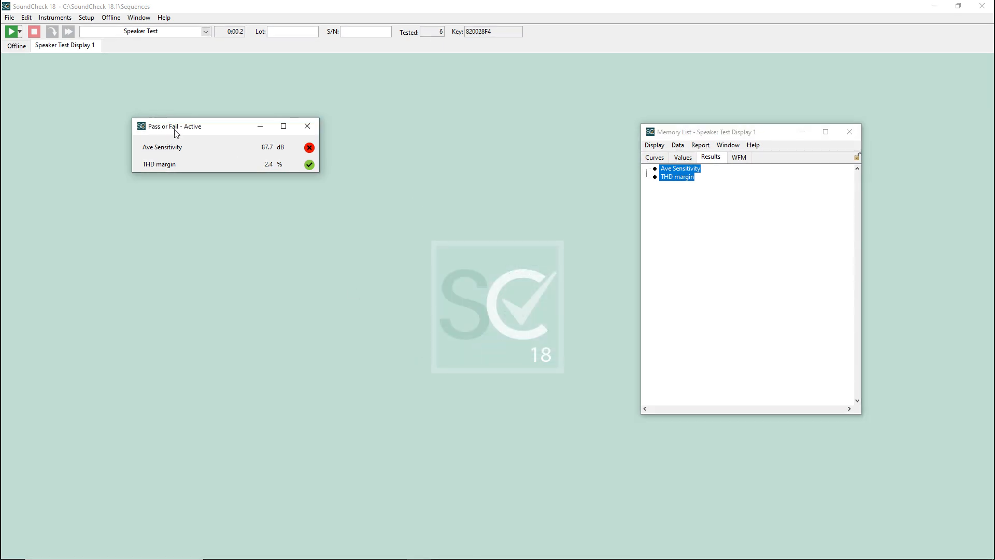
- Enable Show Limits for the Pass or Fail results display
right_click(232, 150)
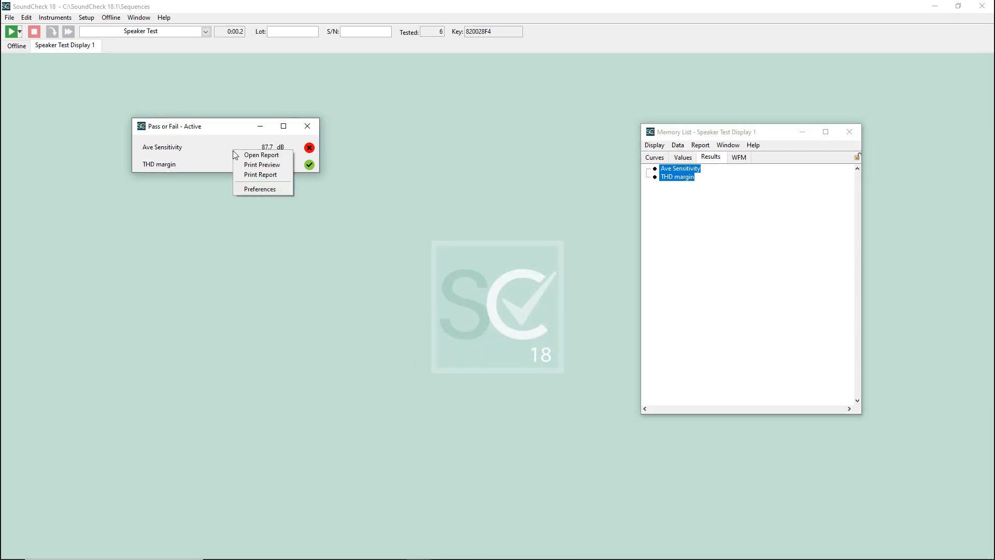
click(268, 190)
click(456, 270)
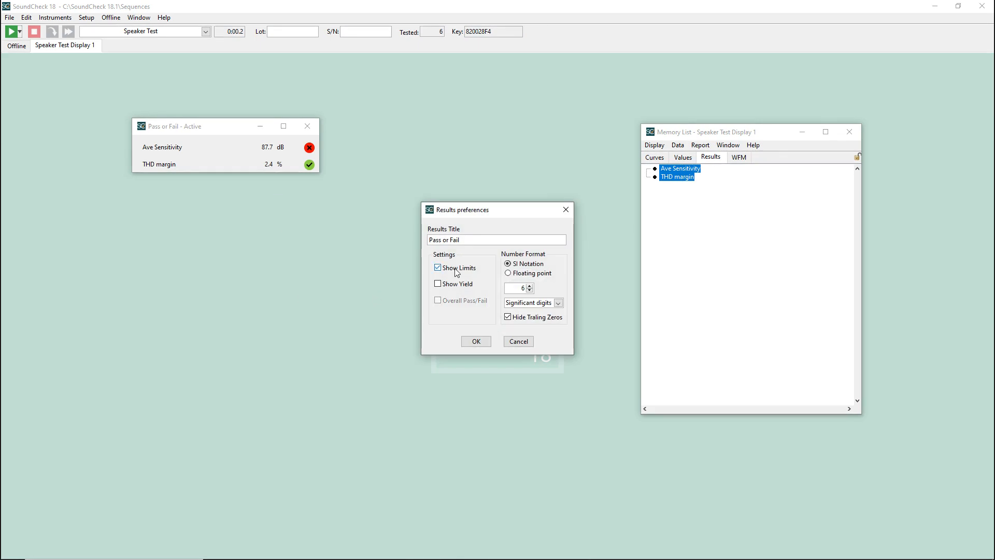
click(477, 341)
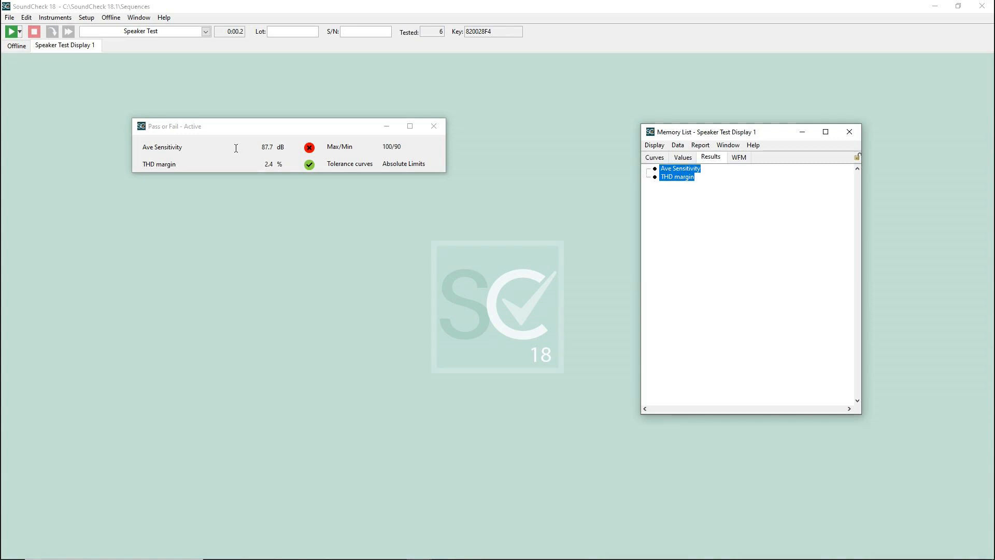
- Enable Show Yield for the Pass or Fail results display
right_click(234, 148)
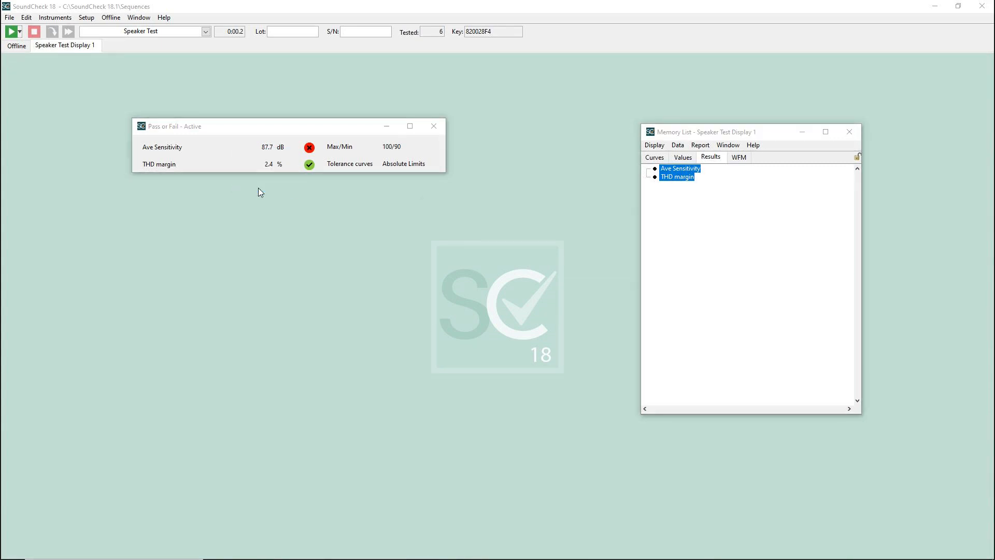
click(259, 188)
click(470, 337)
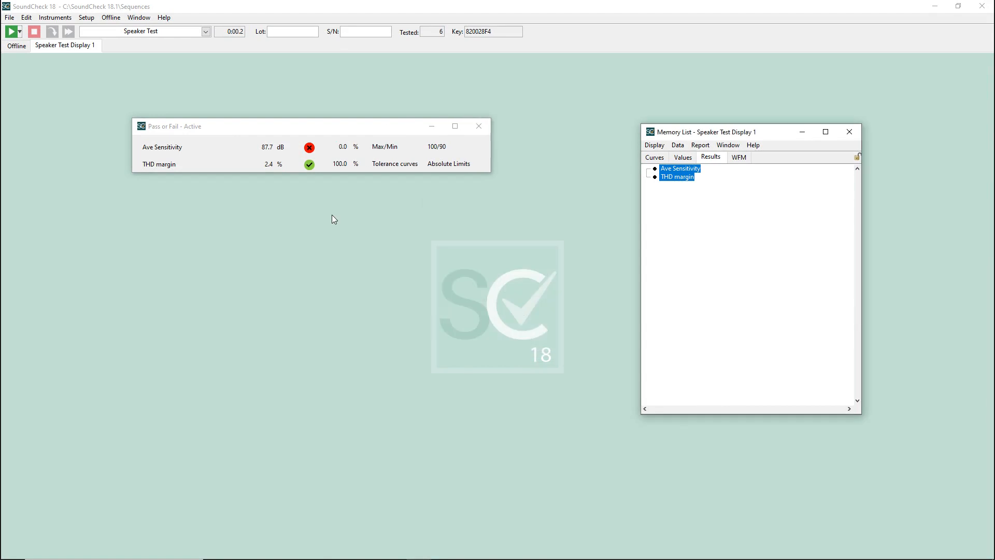
click(347, 240)
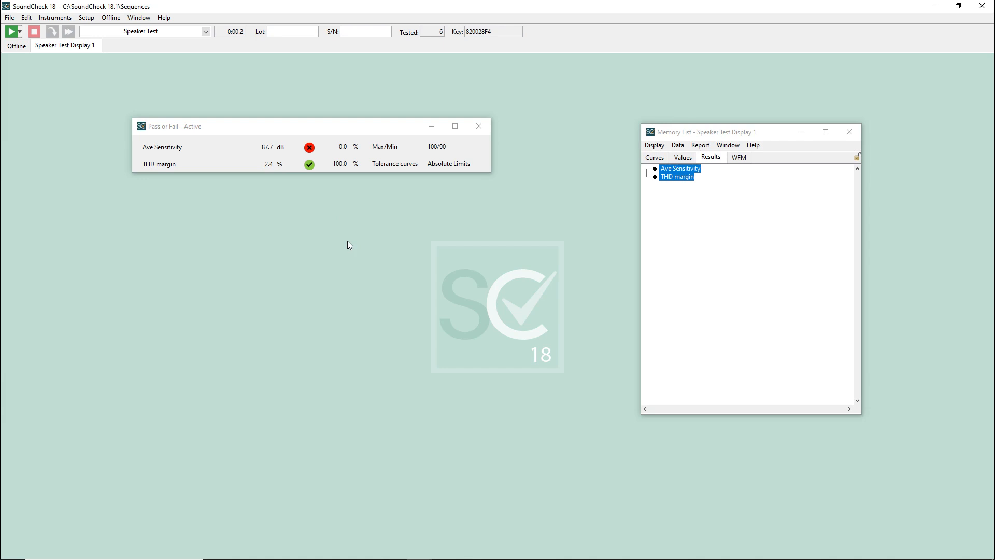
- Open the Sequence Editor beside the Memory List and review the configuration of the Statistics Results step
key(alt+q)
drag(717, 133, 841, 116)
drag(589, 277, 473, 262)
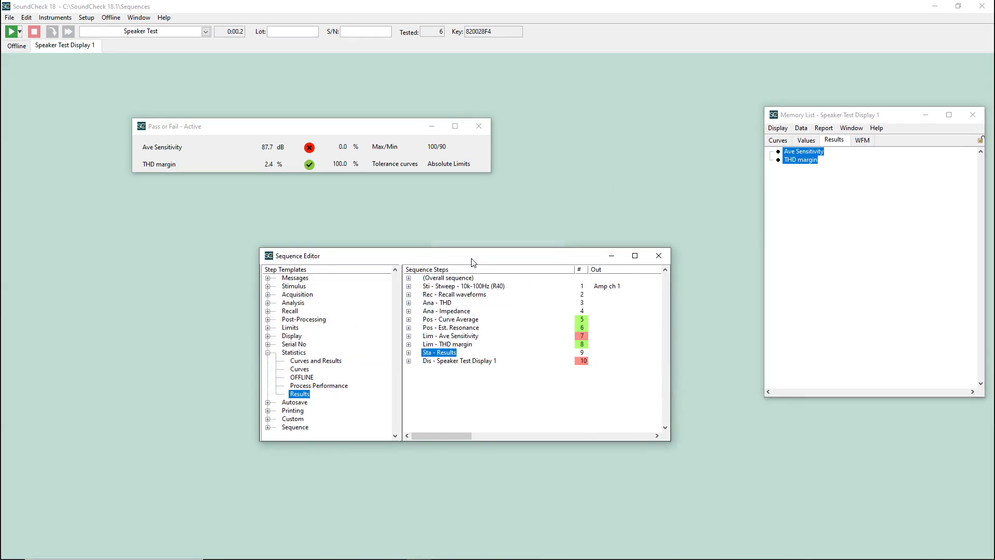
double_click(435, 354)
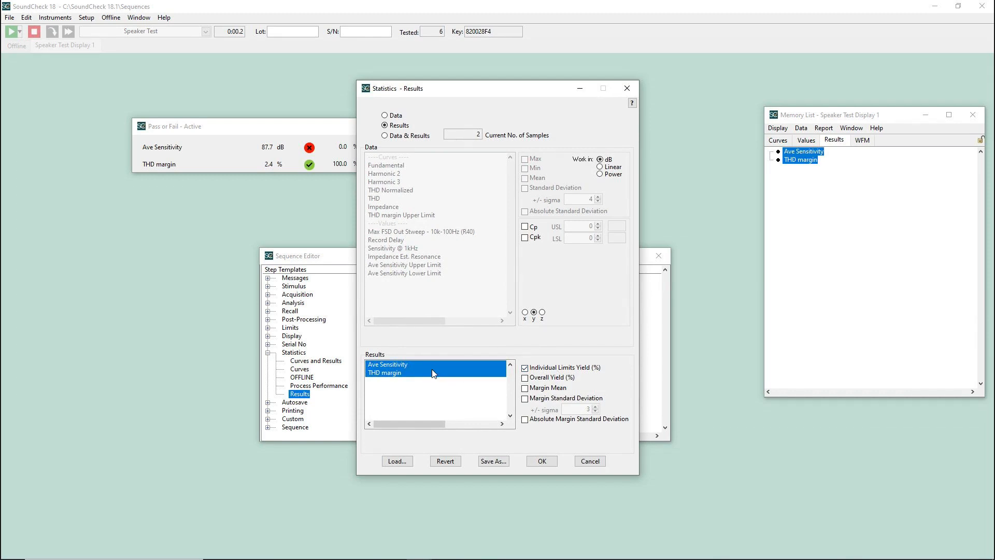
click(543, 461)
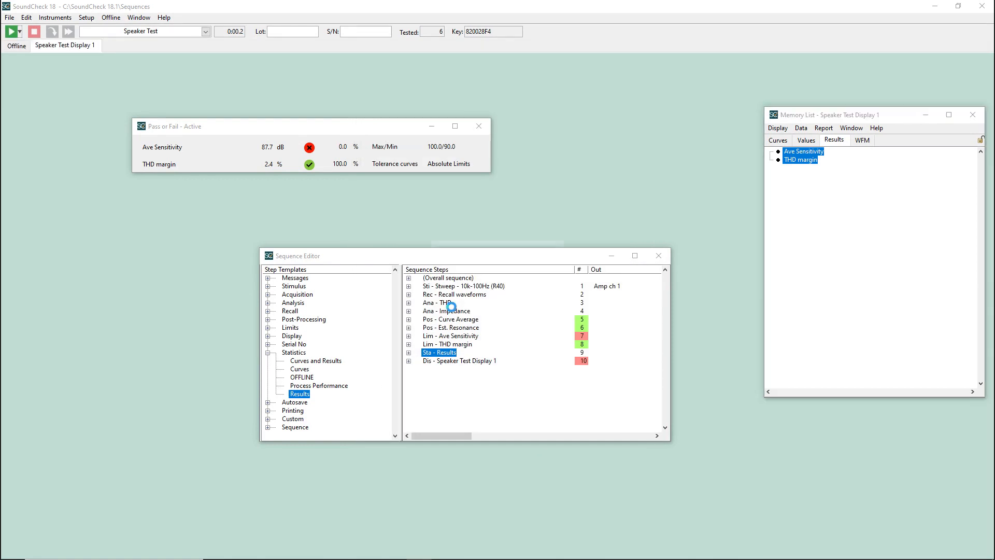
click(869, 297)
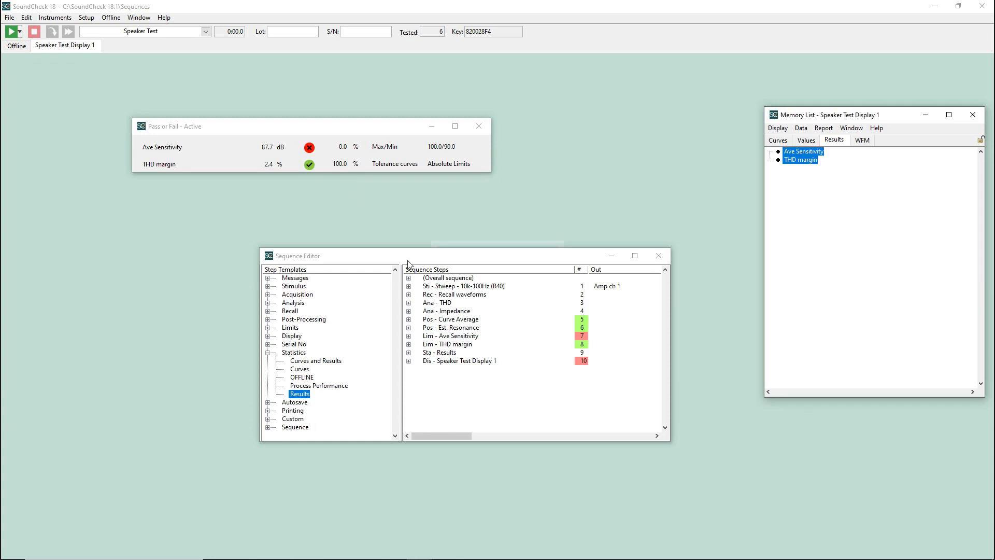
- Remove the Statistics Results step from the sequence and rerun the Speaker Test
right_click(439, 353)
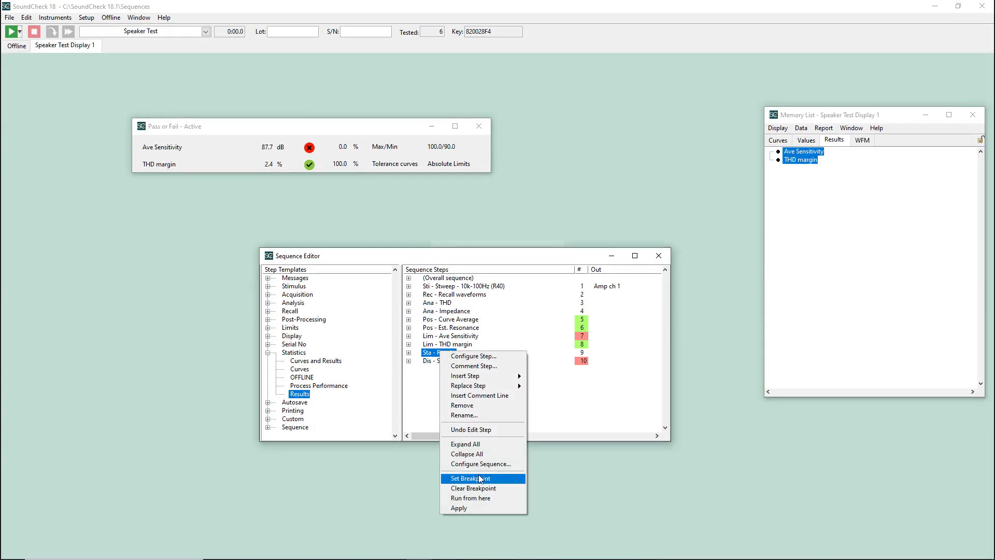
click(461, 405)
click(389, 216)
click(364, 163)
key(F2)
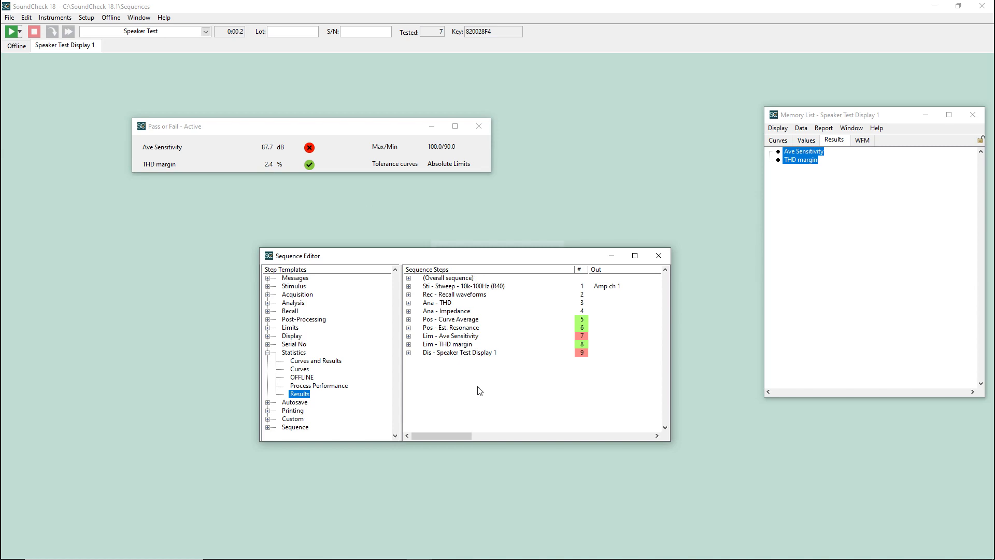
- Turn off Show Limits and Show Yield in the Pass or Fail display's preferences and enable Overall Pass/Fail
right_click(348, 162)
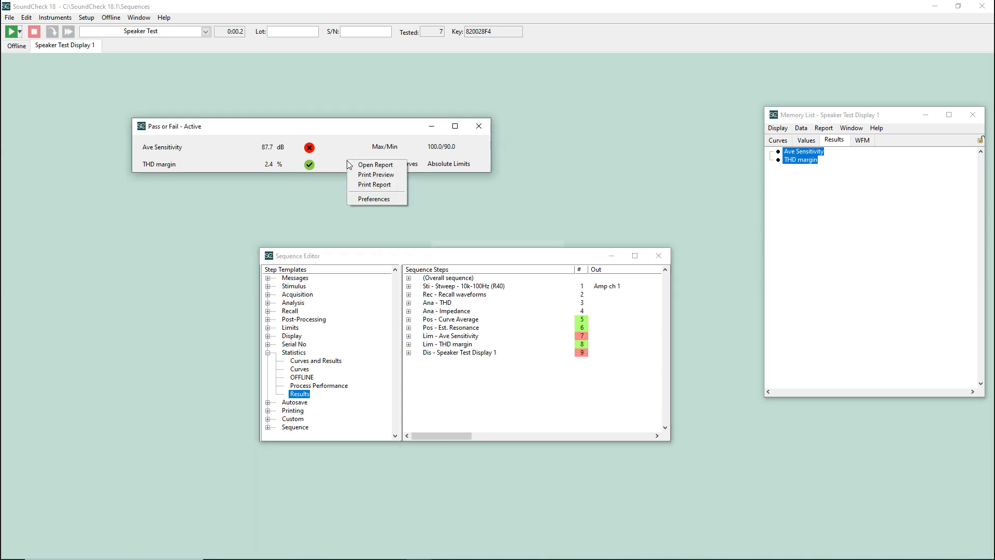
click(372, 199)
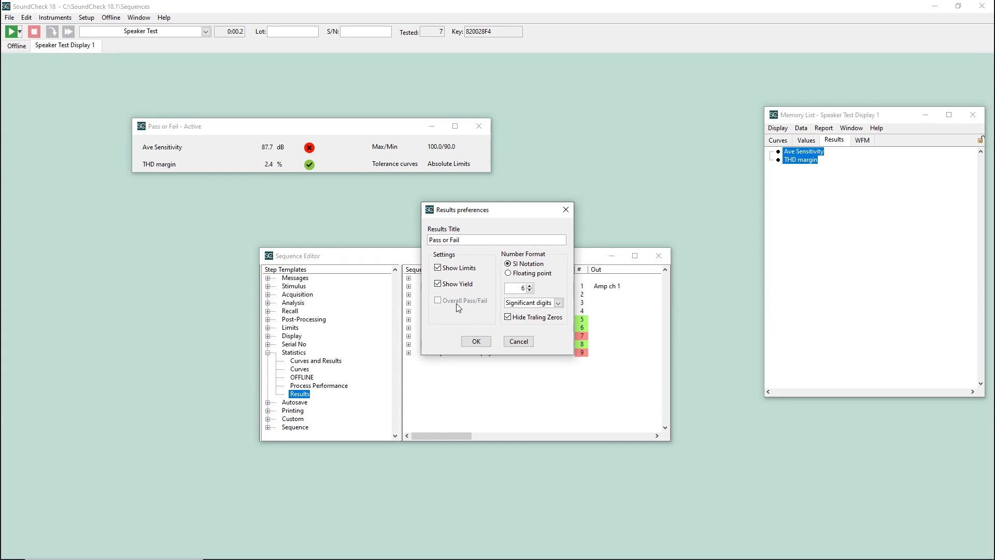
click(460, 269)
click(460, 283)
click(458, 302)
click(476, 342)
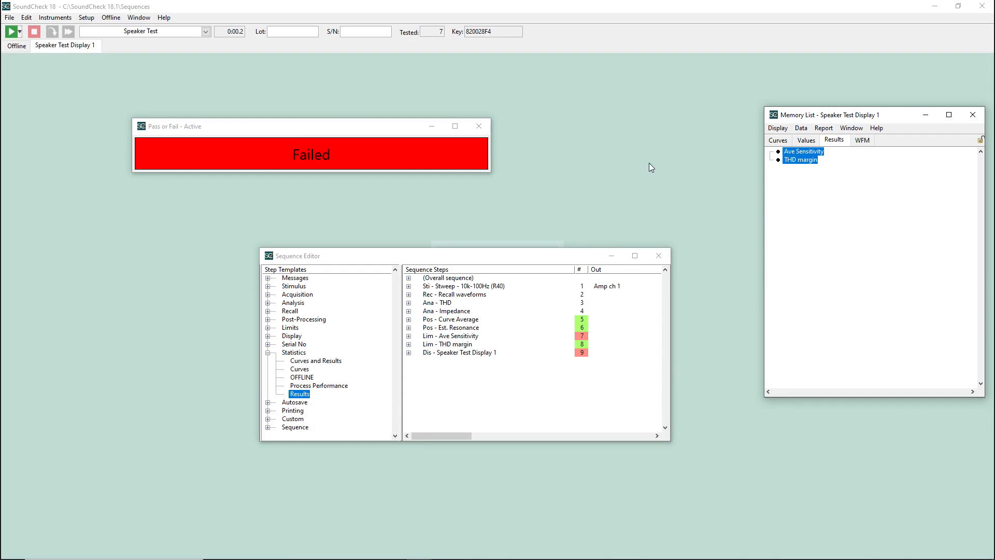
- Open a separate results display for THD margin and enable Overall Pass/Fail for it
double_click(804, 160)
drag(212, 270, 140, 219)
right_click(133, 233)
click(159, 273)
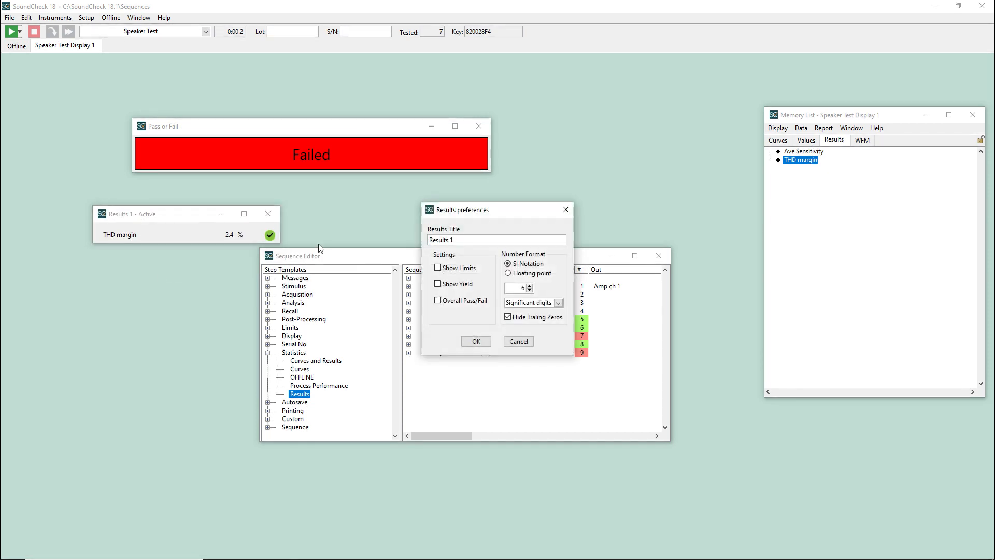
click(461, 301)
click(201, 233)
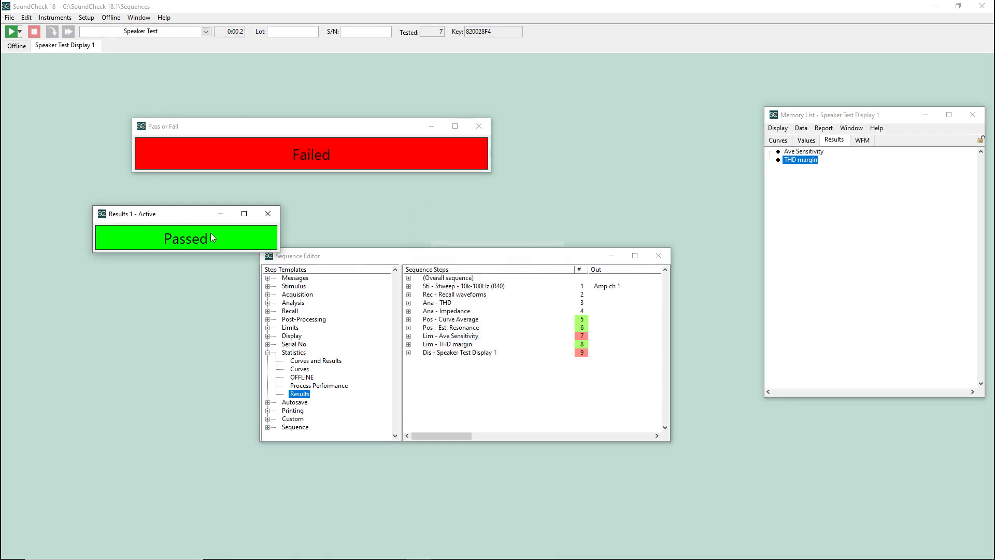
- Add the Ave Sensitivity result to the THD margin results display and close that display
drag(801, 152, 189, 239)
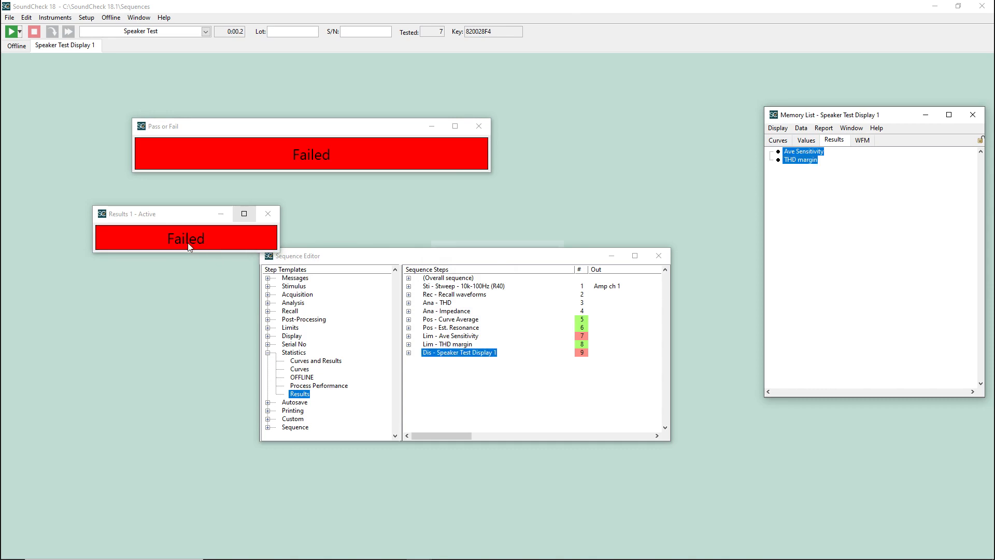
right_click(792, 153)
click(792, 153)
right_click(796, 152)
click(811, 157)
right_click(811, 162)
click(811, 164)
click(267, 213)
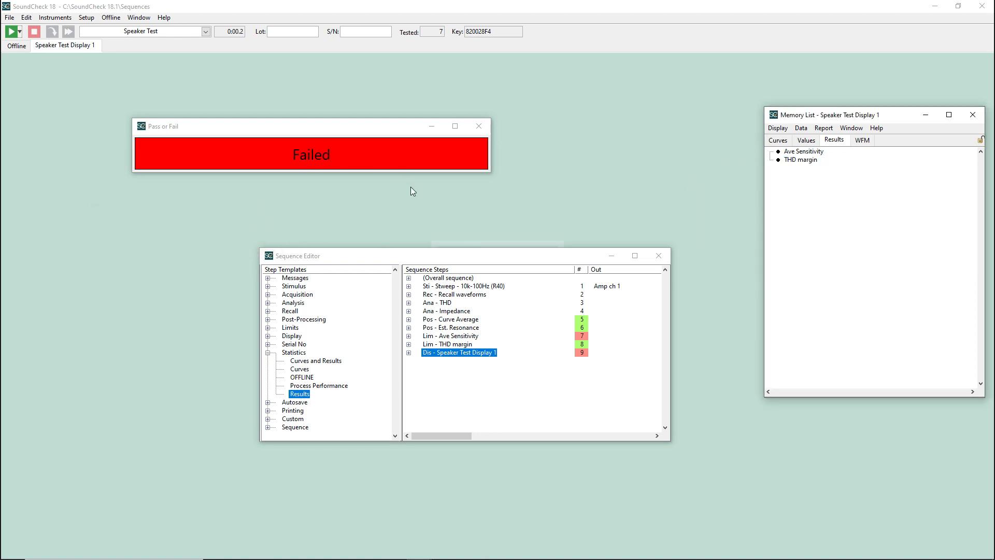
- Turn off Overall Pass/Fail for the Pass or Fail results display
right_click(371, 148)
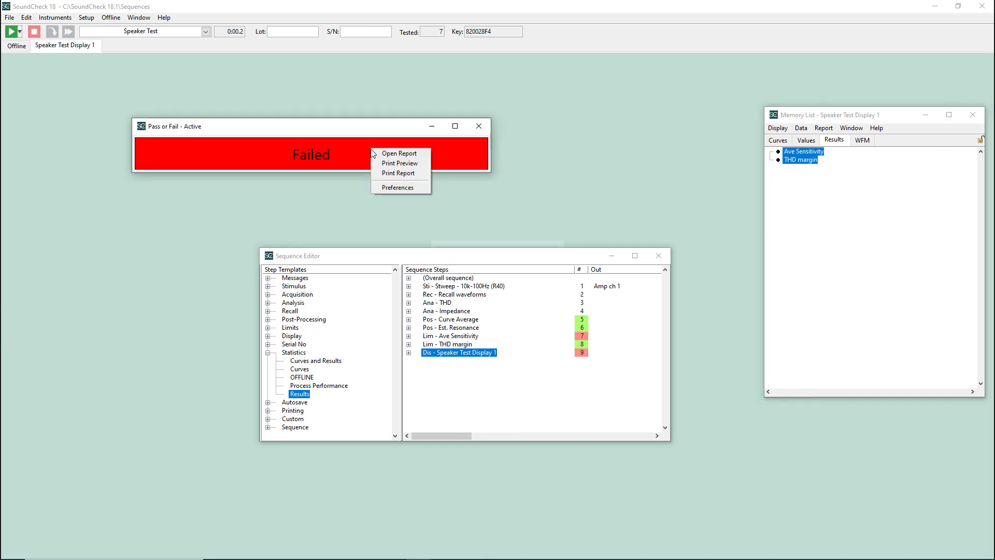
click(404, 189)
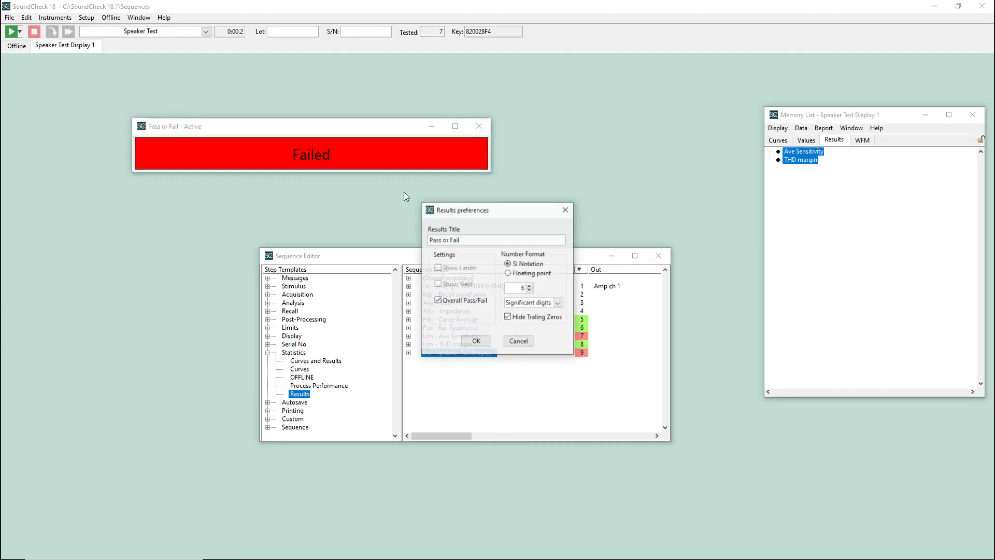
click(450, 303)
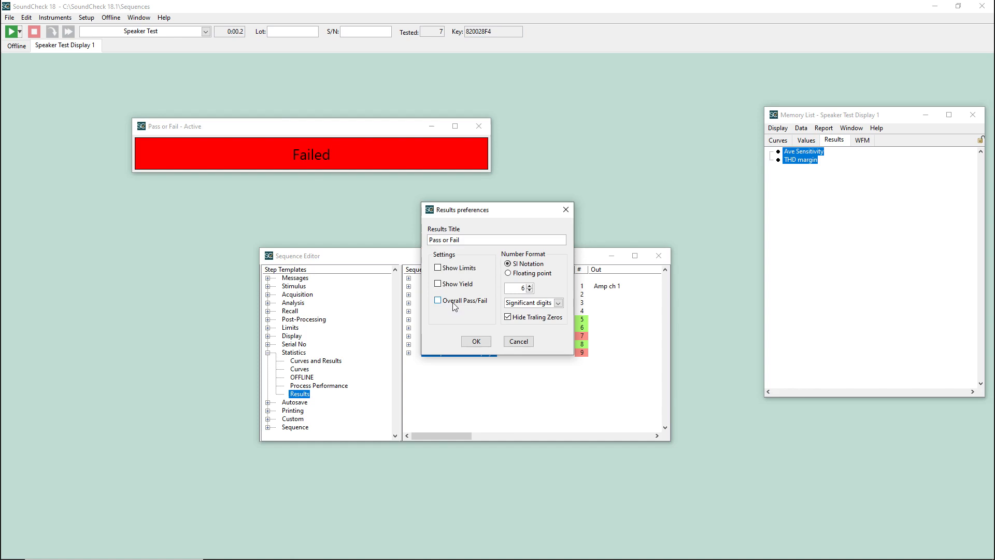
click(477, 341)
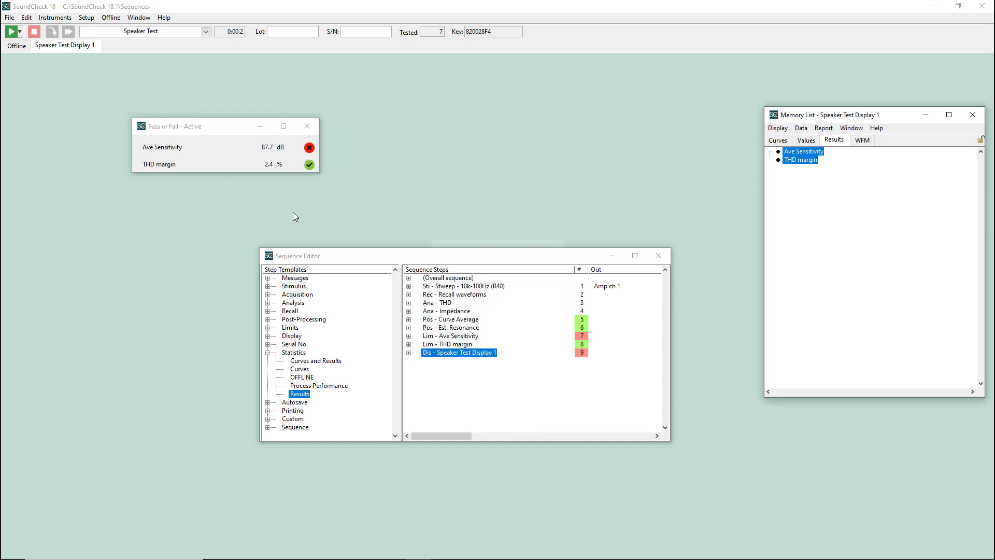
- Configure the Pass or Fail display to show limits and 8 significant digits, with trailing zeros no longer hidden
right_click(229, 151)
click(259, 192)
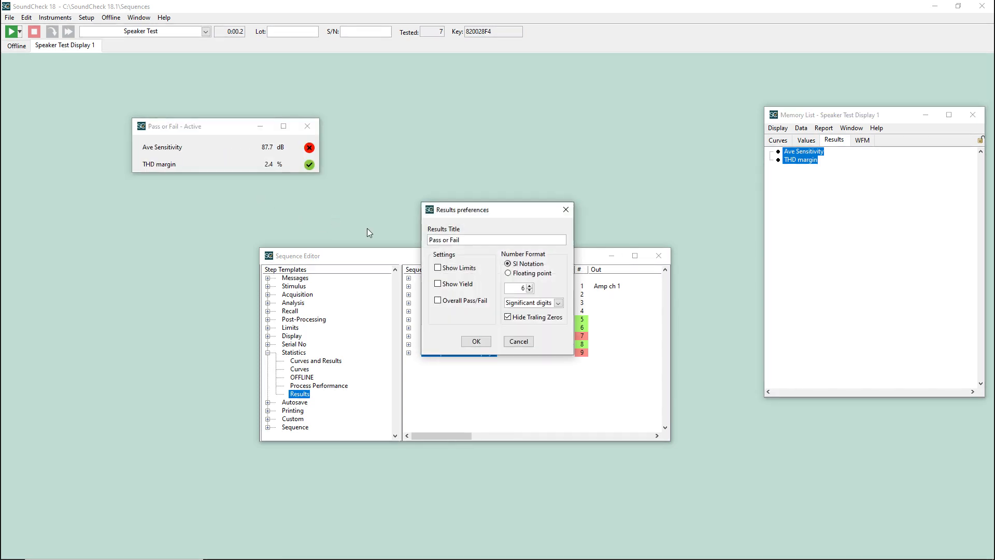
click(458, 269)
click(508, 317)
click(529, 285)
click(530, 286)
click(477, 341)
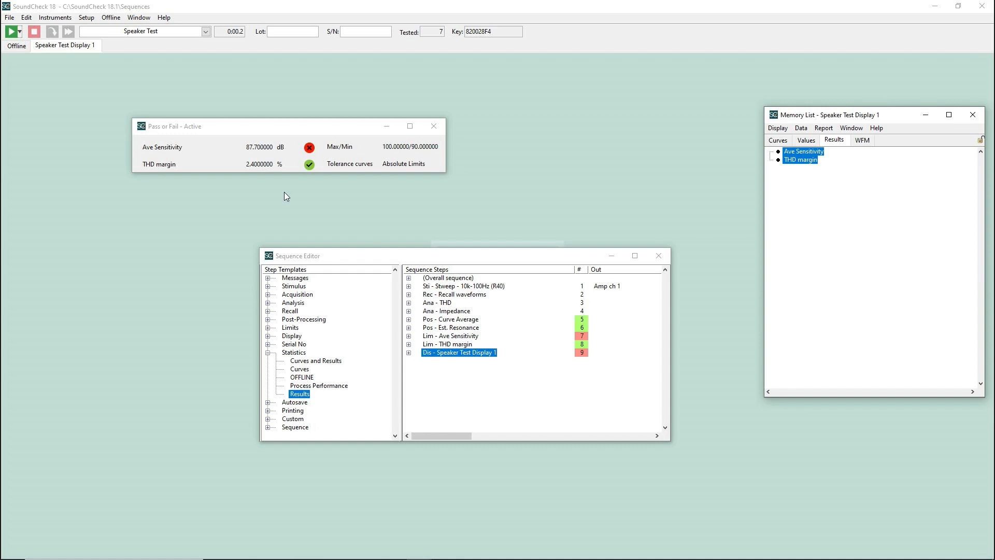
click(331, 211)
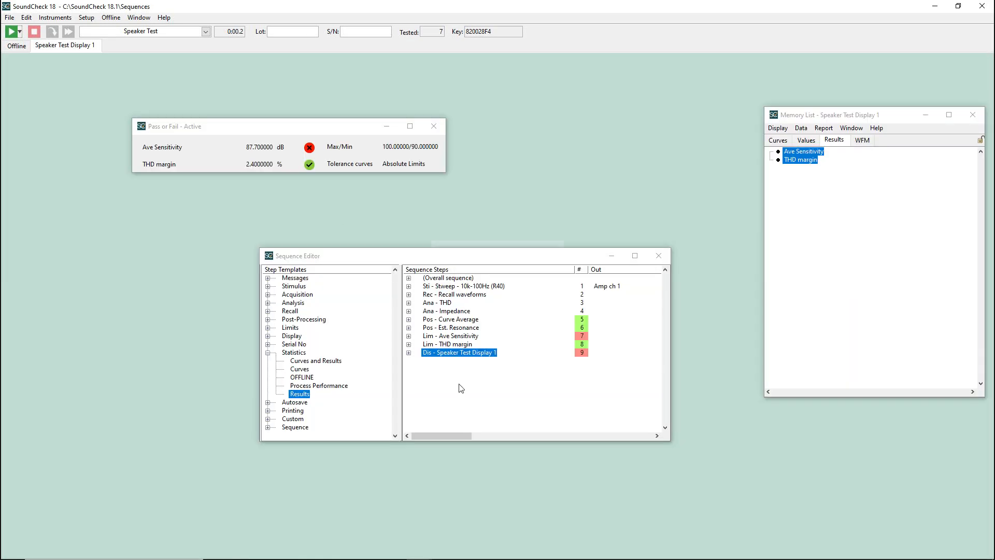
- In the Ave Sensitivity limits step's parameters, enable Advanced View and raise the y-axis Absolute Comparison Precision above 5
double_click(458, 338)
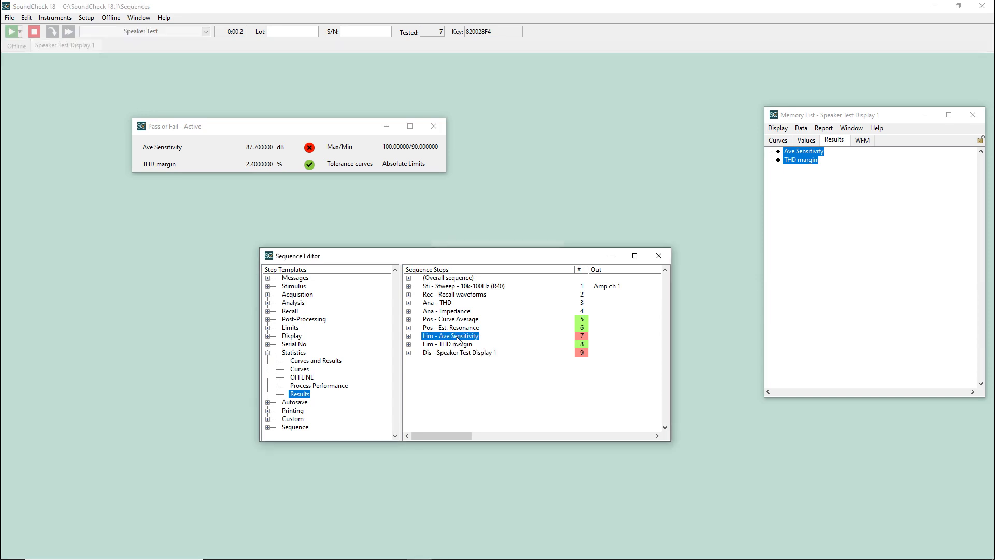
click(337, 255)
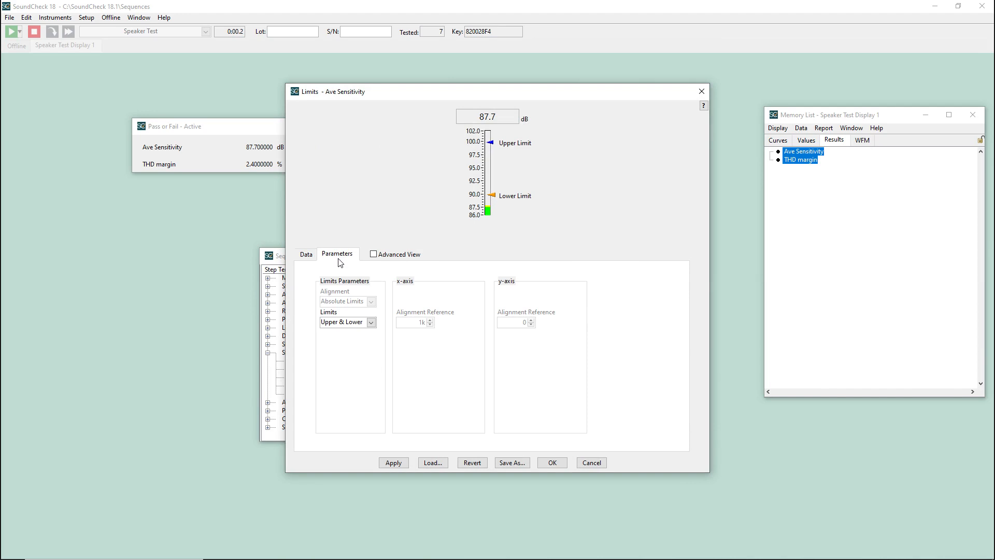
click(392, 254)
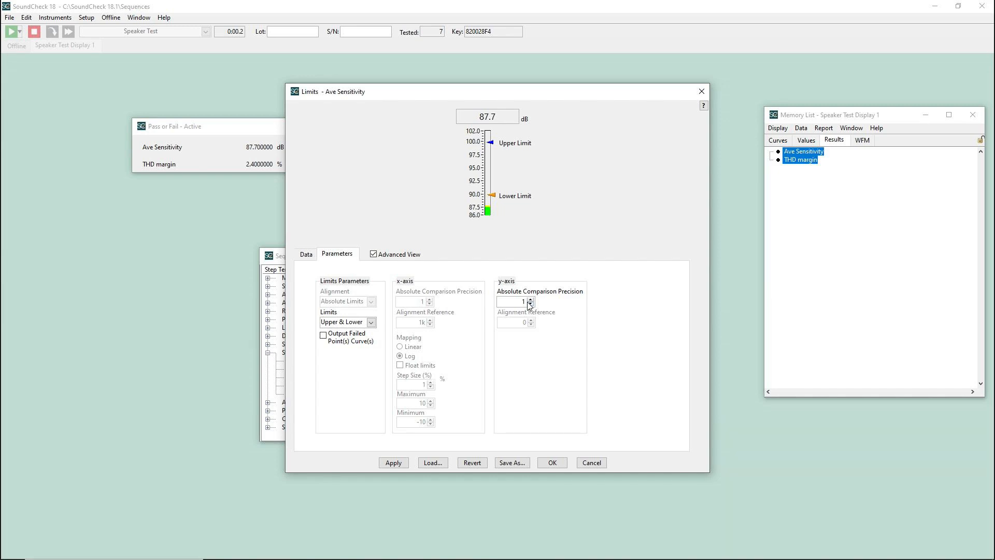
click(531, 299)
click(531, 300)
click(531, 300)
click(531, 300)
drag(527, 91, 570, 94)
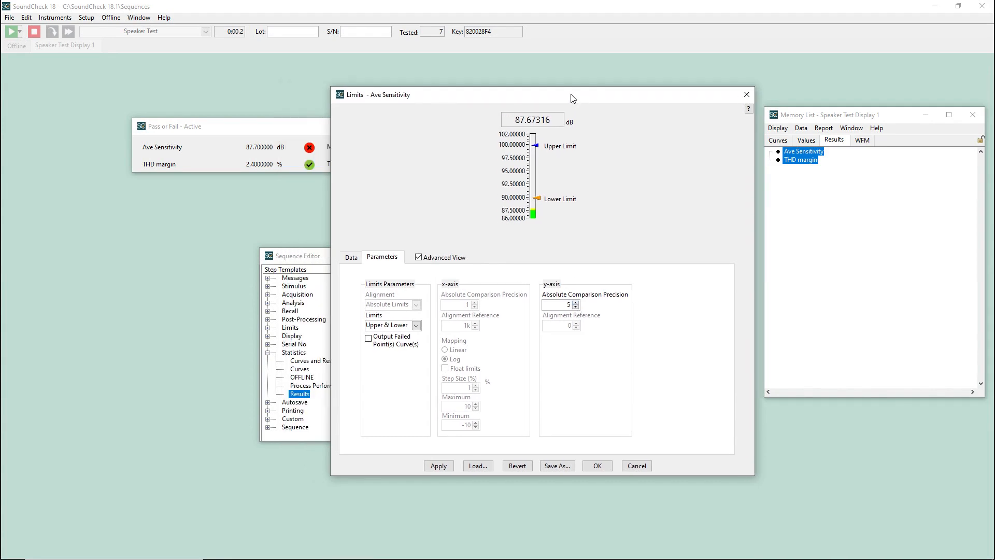
click(576, 302)
click(575, 303)
click(597, 465)
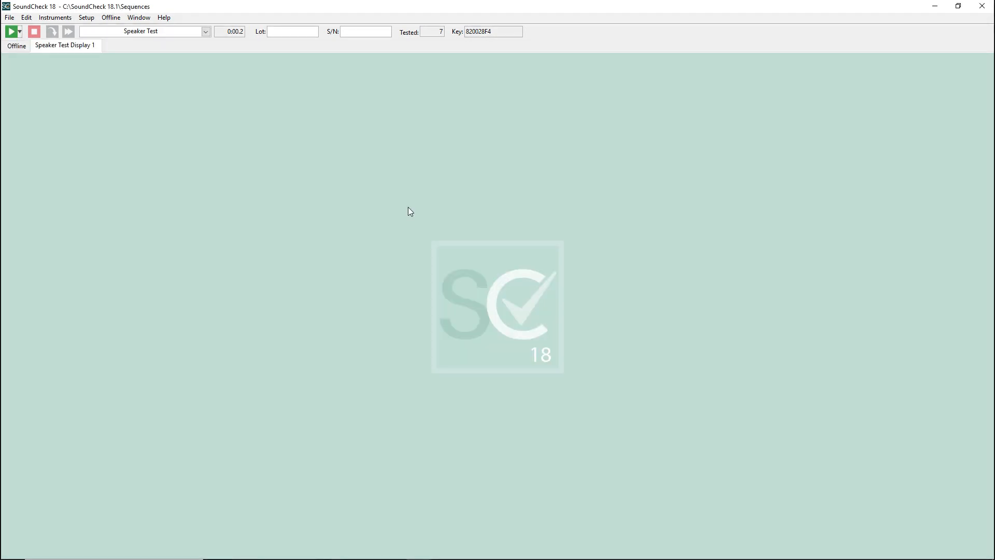